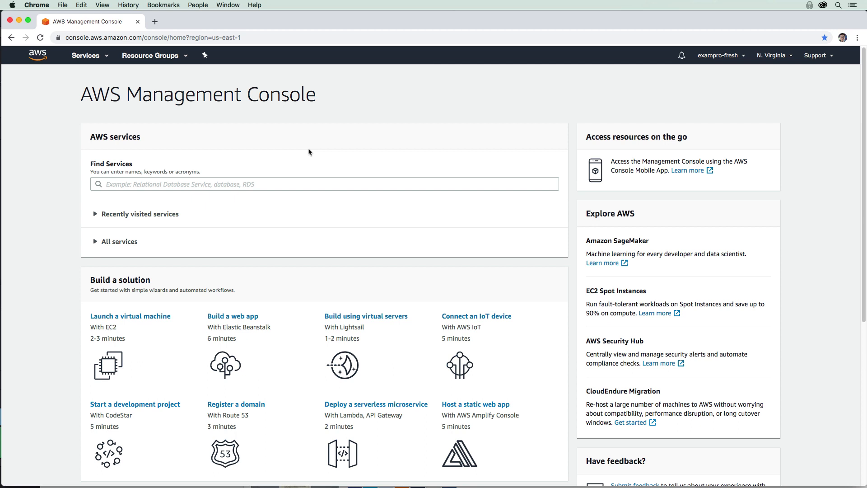
- Open the RDS service's list of databases and start creating a new database
left_click(86, 55)
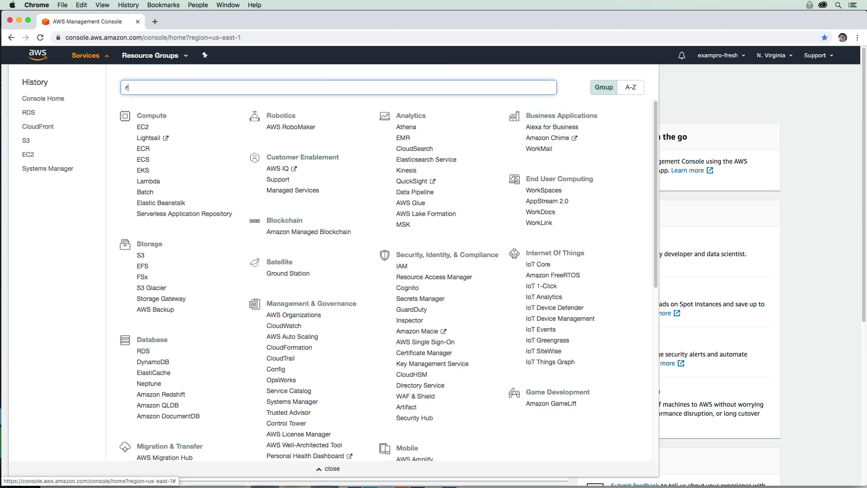
type("rds")
key("Return")
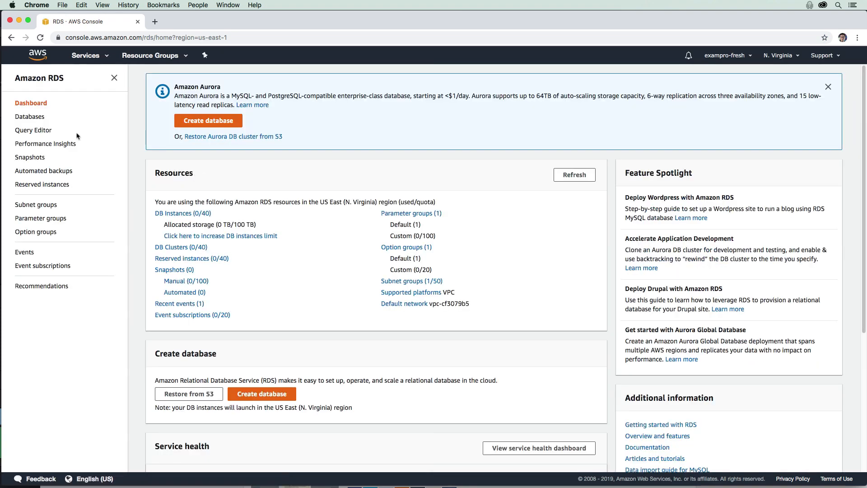
left_click(33, 117)
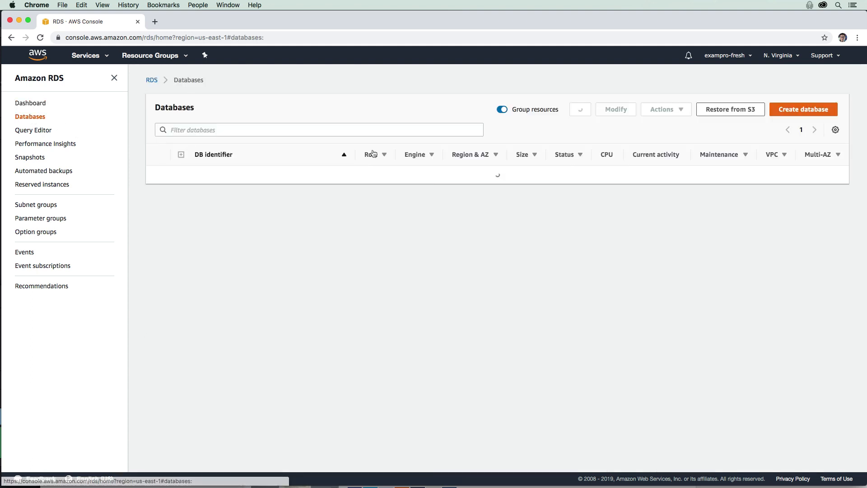
left_click(803, 110)
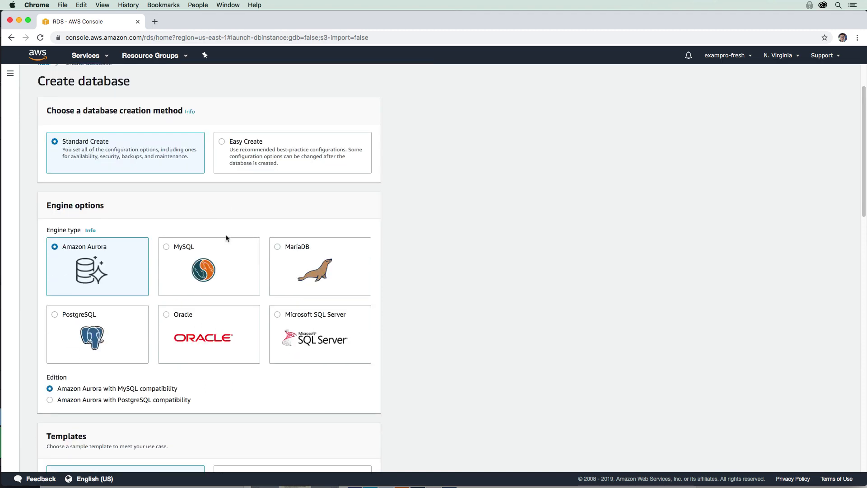
- Select PostgreSQL as the engine type for the new database
scroll(227, 237, "down", 1)
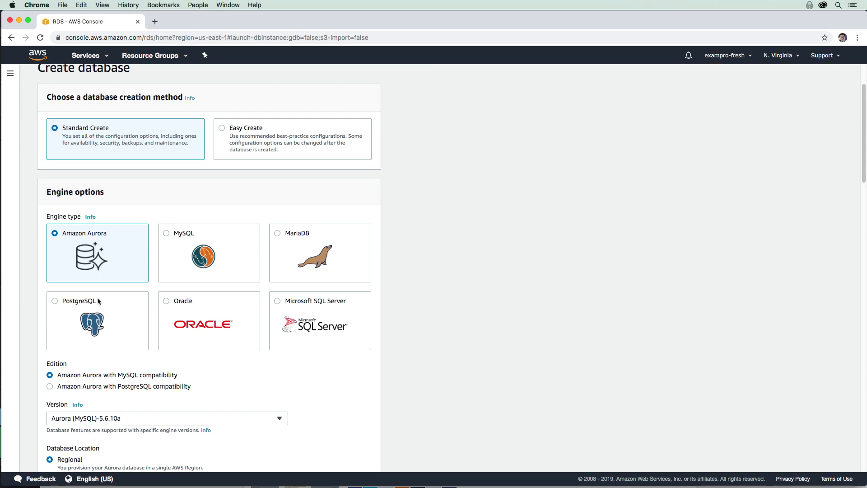
left_click(78, 301)
scroll(122, 213, "down", 6)
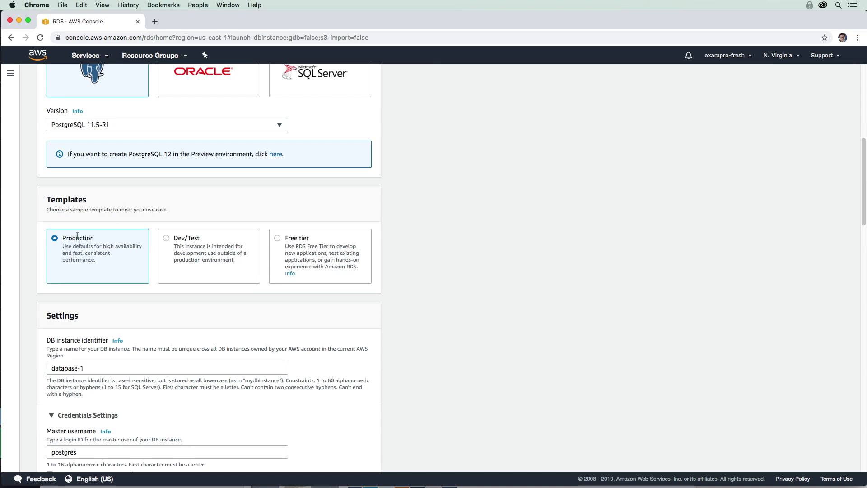
- Compare the estimated monthly costs of the Production and Dev/Test templates
scroll(77, 235, "down", 15)
scroll(77, 235, "down", 5)
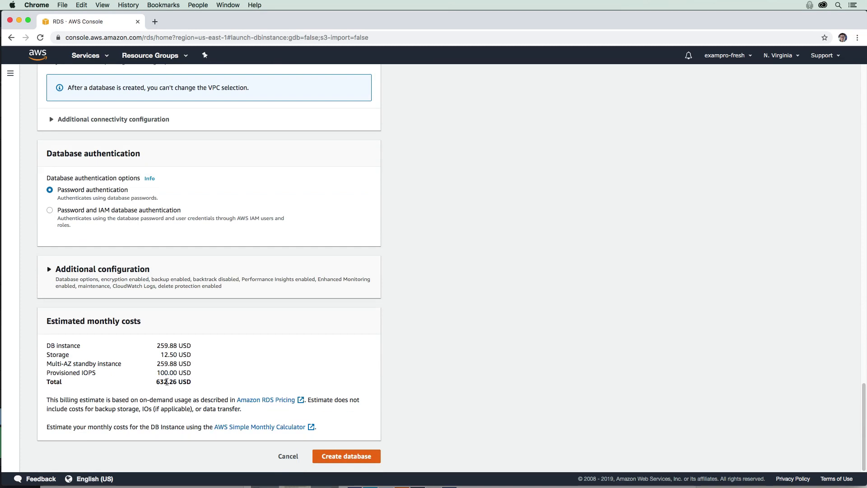
double_click(160, 382)
scroll(119, 304, "up", 20)
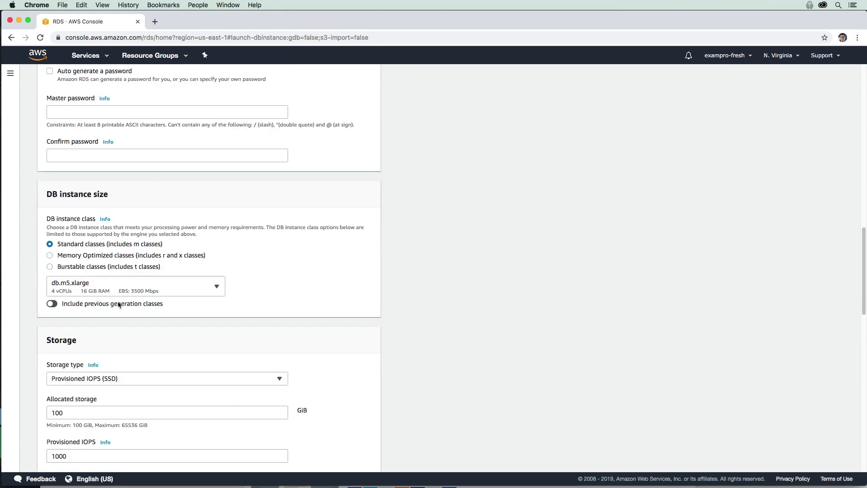
scroll(120, 304, "down", 5)
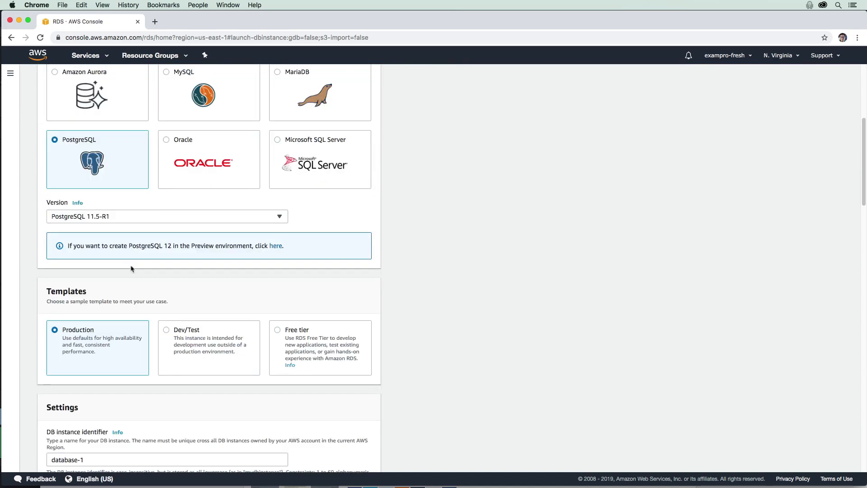
left_click(167, 330)
scroll(167, 330, "down", 15)
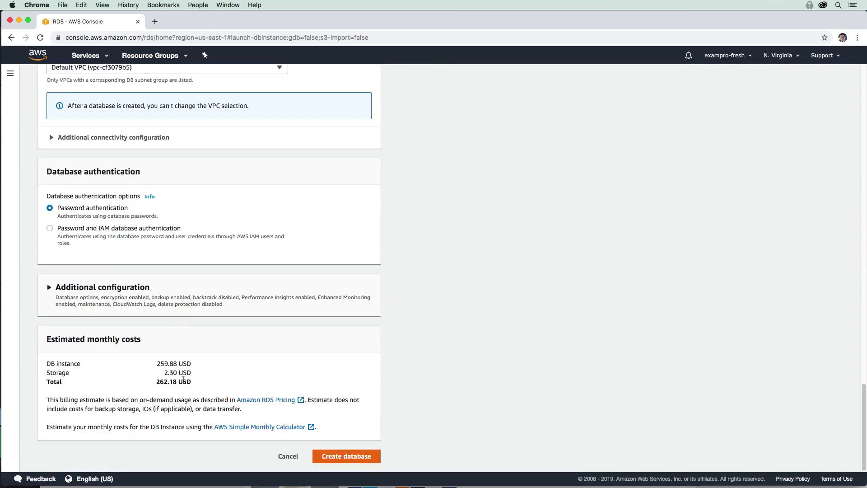
scroll(174, 356, "up", 12)
scroll(174, 357, "up", 10)
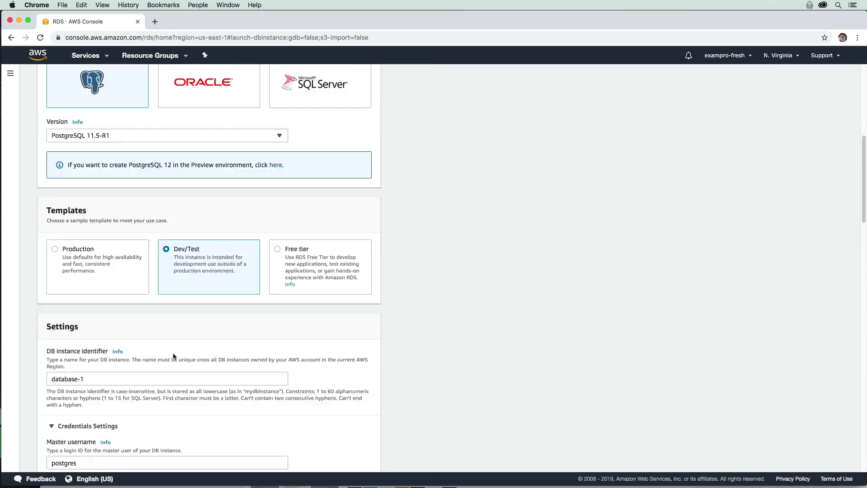
- Select the Free tier template and review its usage allowances under the estimated monthly costs
left_click(277, 362)
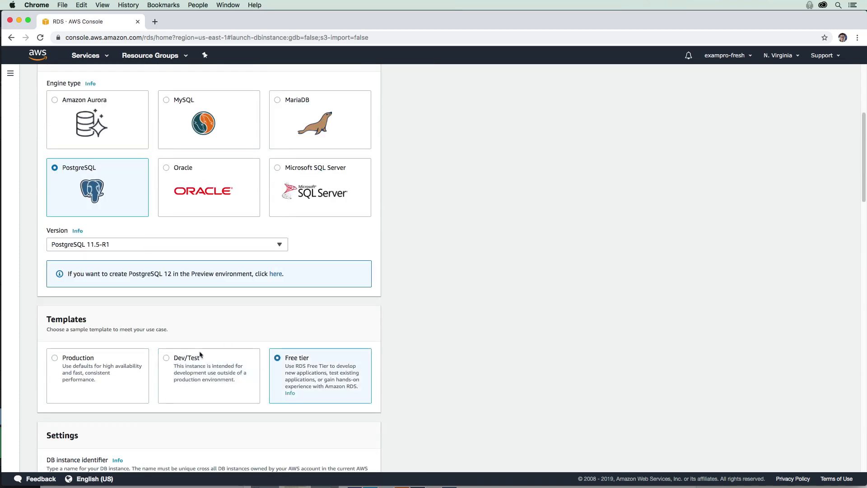
scroll(203, 332, "down", 15)
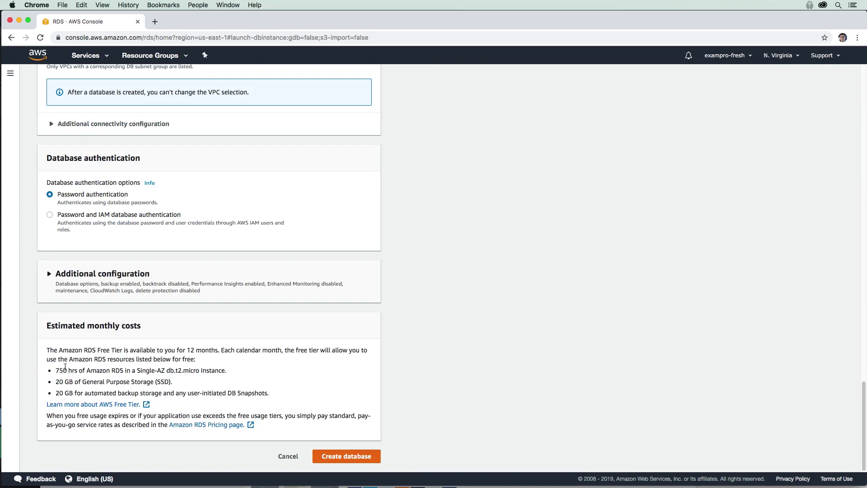
left_click_drag(63, 367, 85, 370)
left_click_drag(175, 369, 205, 367)
scroll(214, 358, "up", 20)
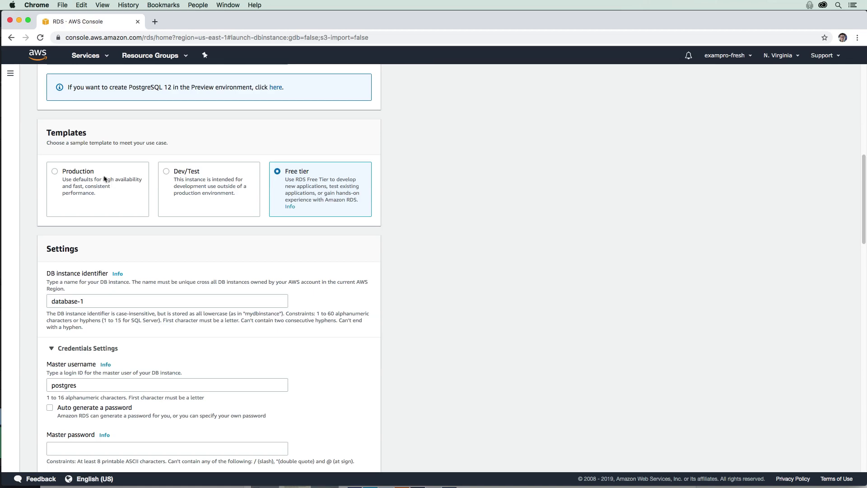
- Switch the template to Production and back to Free tier
left_click(103, 207)
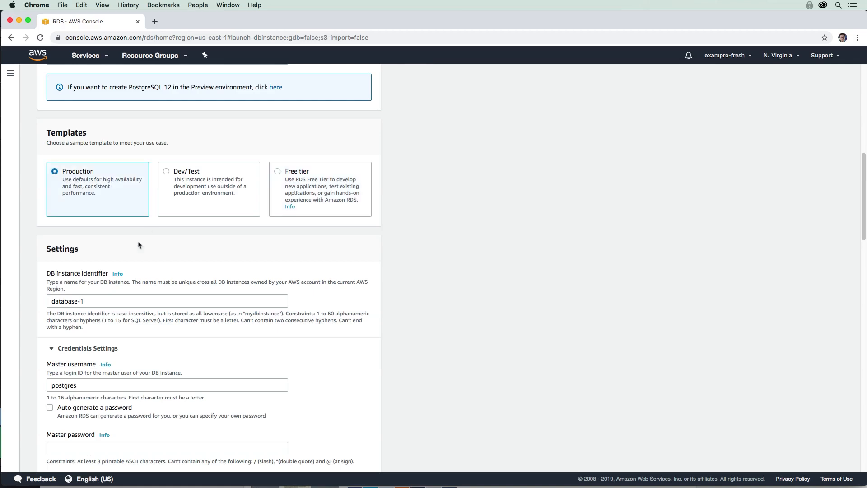
scroll(290, 246, "up", 3)
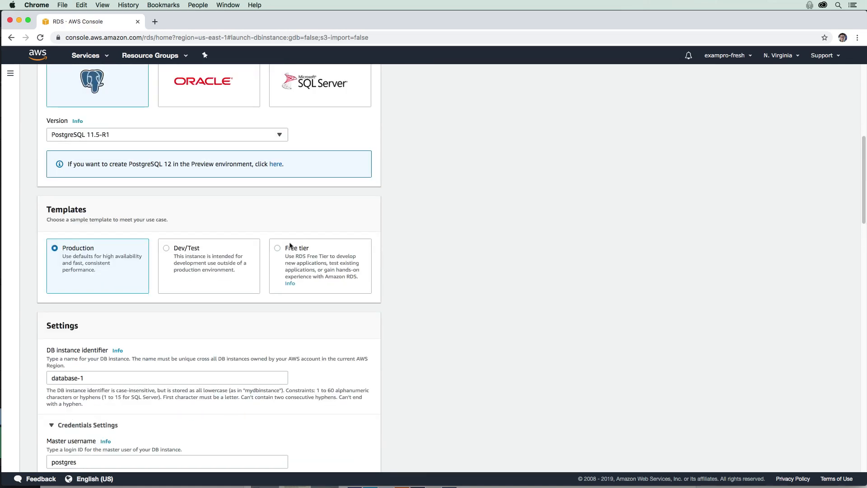
scroll(289, 244, "down", 1)
left_click(278, 241)
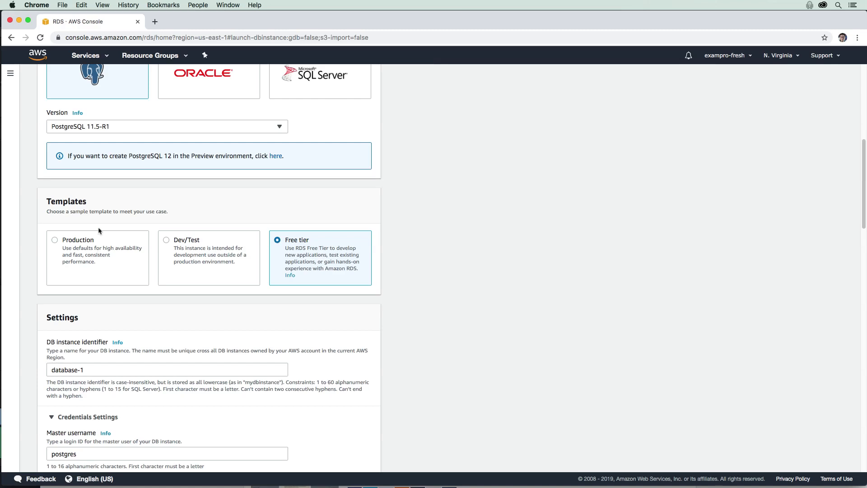
- Enter the master password in the credentials settings and repeat it in the confirmation field
scroll(100, 226, "down", 3)
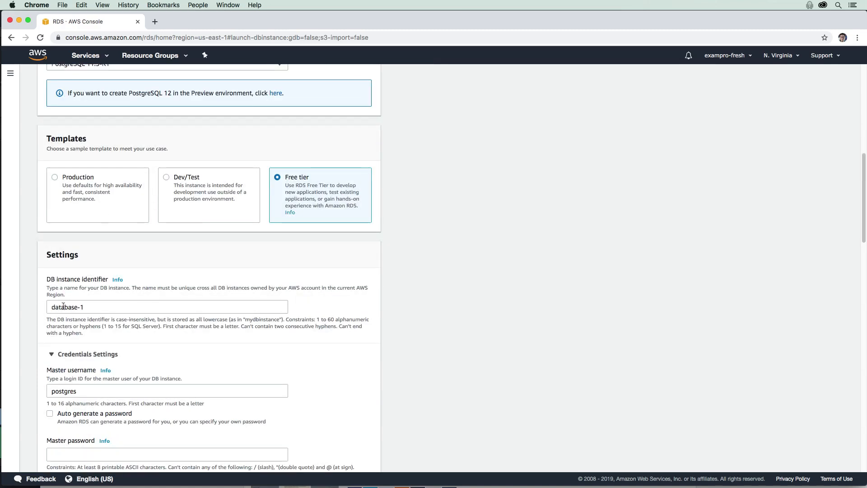
scroll(64, 306, "down", 2)
left_click(89, 377)
type("••••••••")
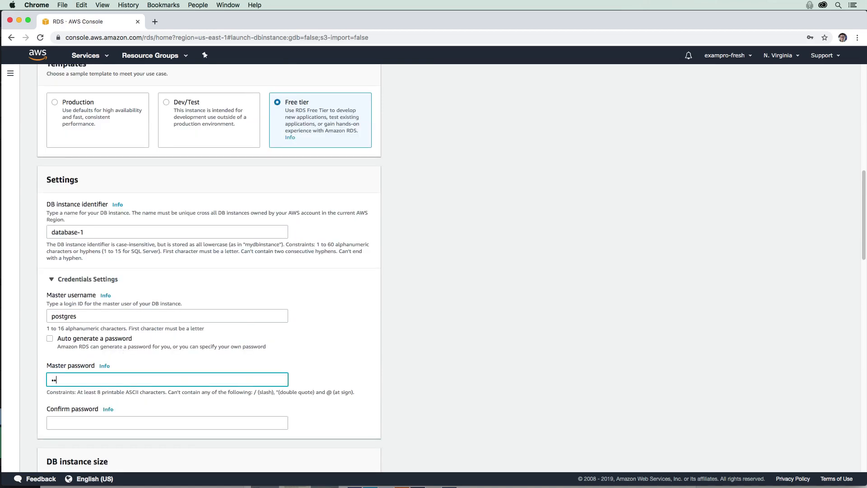
key("super+a")
type("•••••••••••")
key("Tab")
type("••••••••")
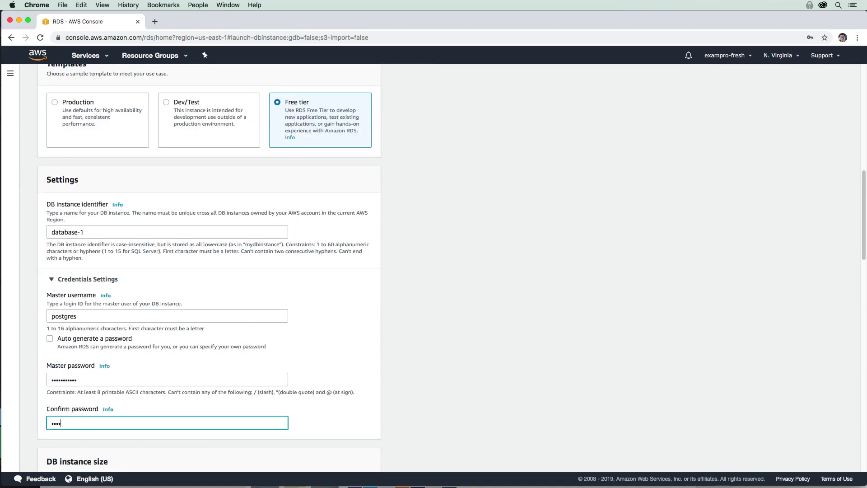
type("•••")
- Check which burstable DB instance classes are offered for the Free tier database
scroll(141, 280, "down", 5)
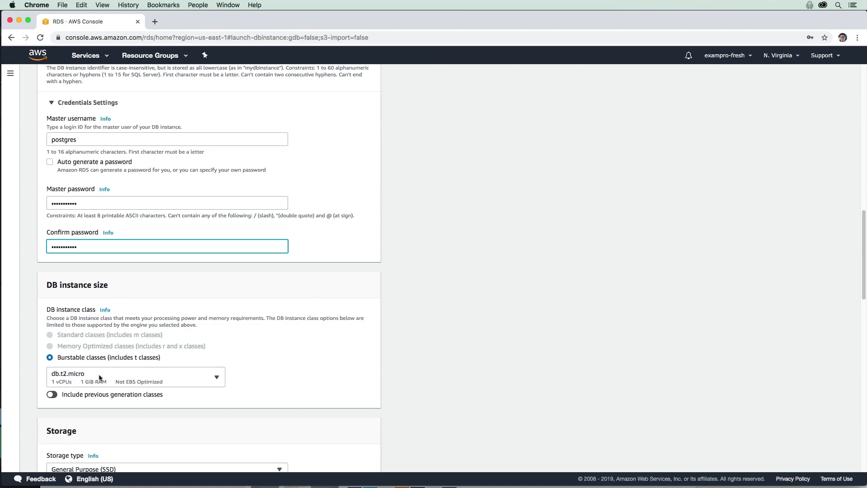
scroll(91, 380, "down", 5)
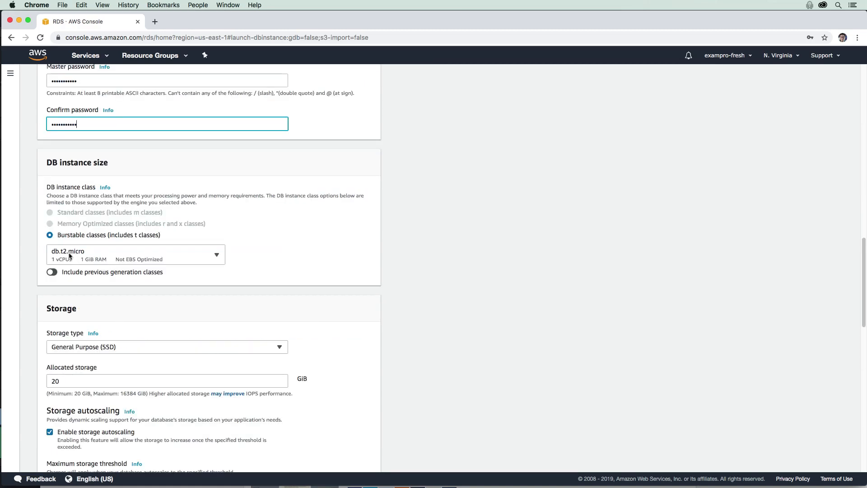
left_click(217, 252)
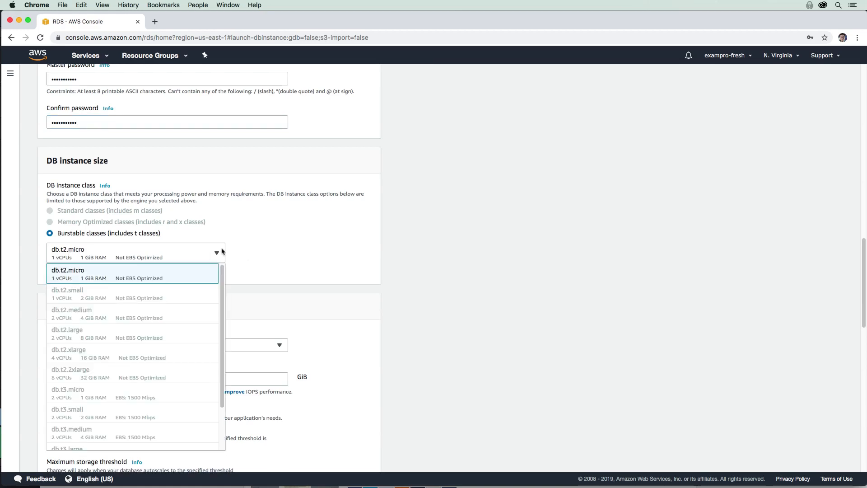
left_click(220, 251)
- Disable storage autoscaling for the database
scroll(173, 290, "down", 4)
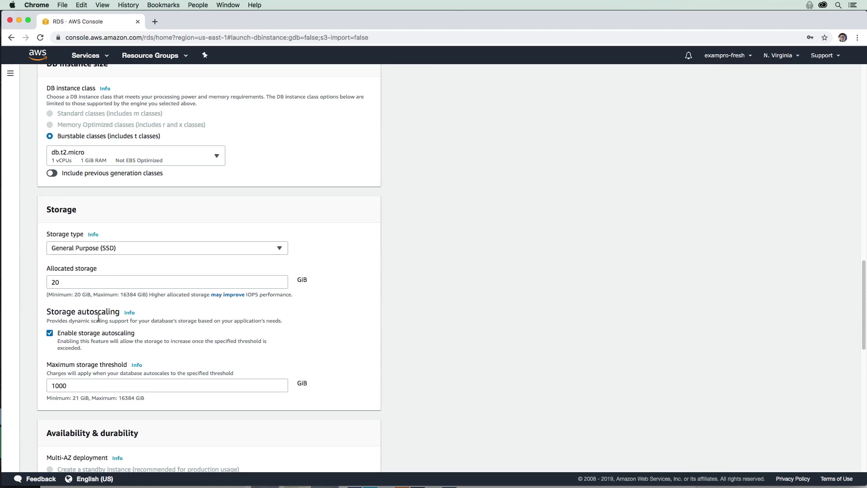
left_click(49, 333)
scroll(91, 316, "down", 6)
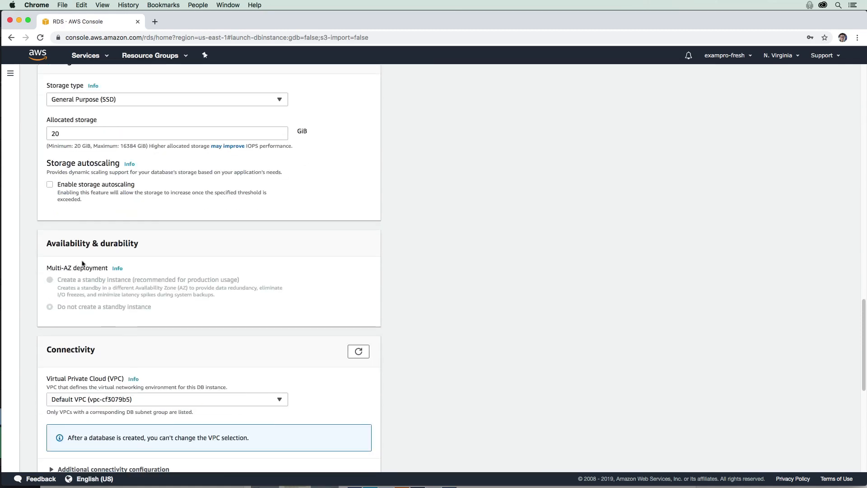
- Review the connectivity and authentication settings, trying Password and IAM database authentication before restoring Password authentication
scroll(72, 339, "down", 3)
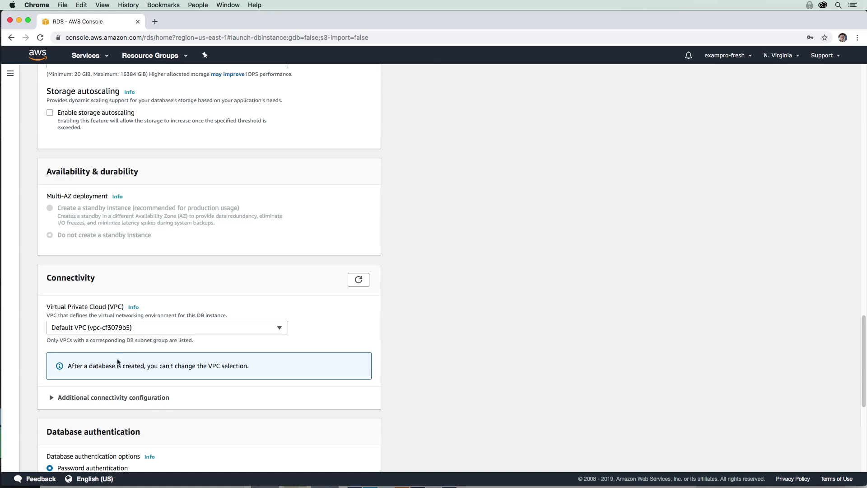
scroll(108, 338, "down", 3)
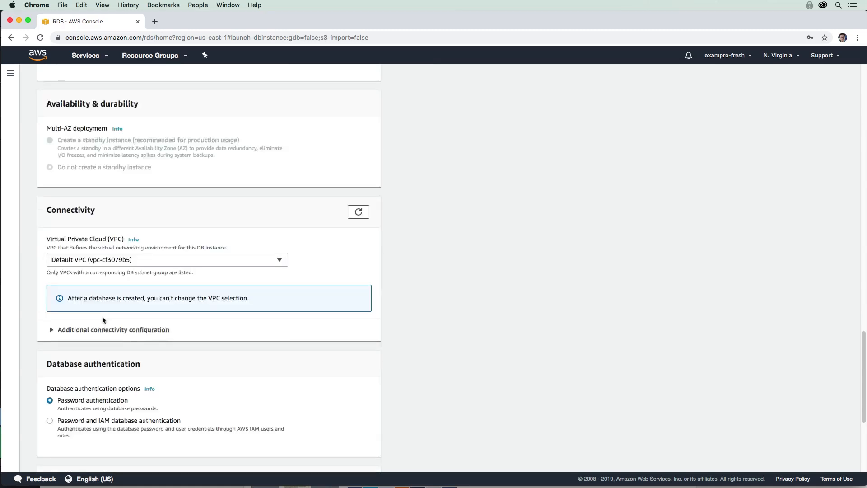
scroll(103, 319, "down", 3)
left_click_drag(69, 289, 111, 289)
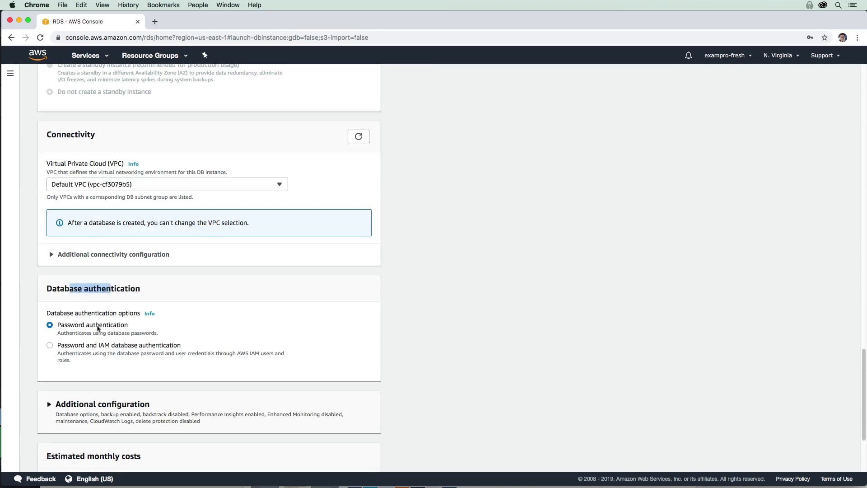
left_click_drag(67, 324, 119, 324)
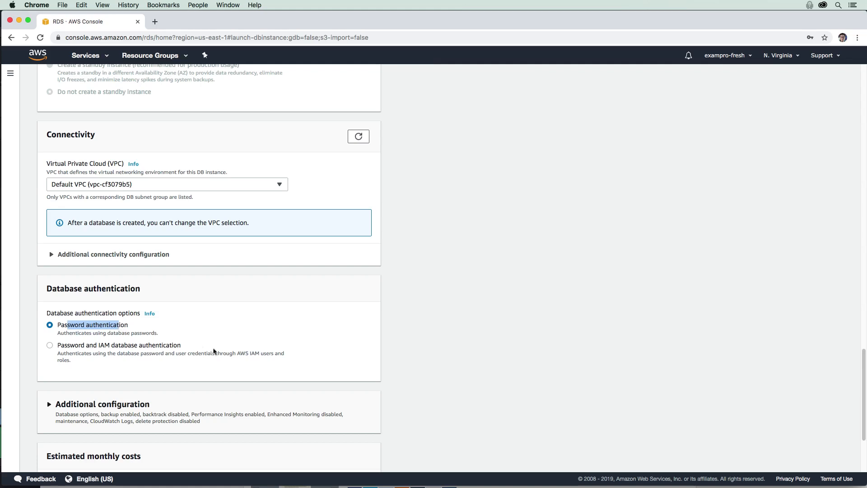
left_click(58, 347)
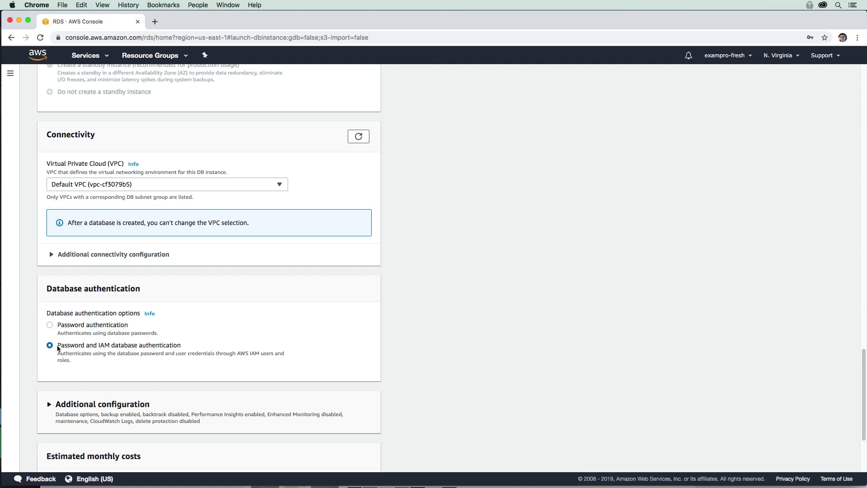
left_click(50, 324)
scroll(115, 307, "down", 2)
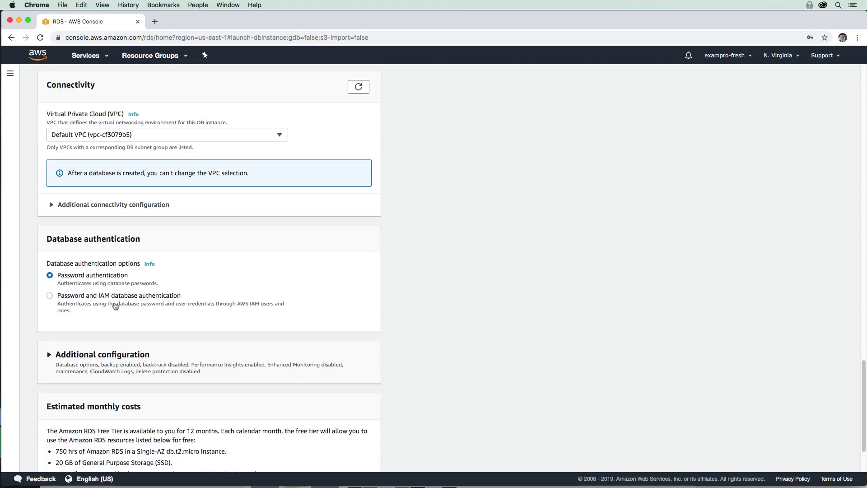
- Expand the additional configuration and enter exampro-fresh as the initial database name
left_click(106, 355)
scroll(107, 373, "down", 3)
scroll(100, 361, "down", 2)
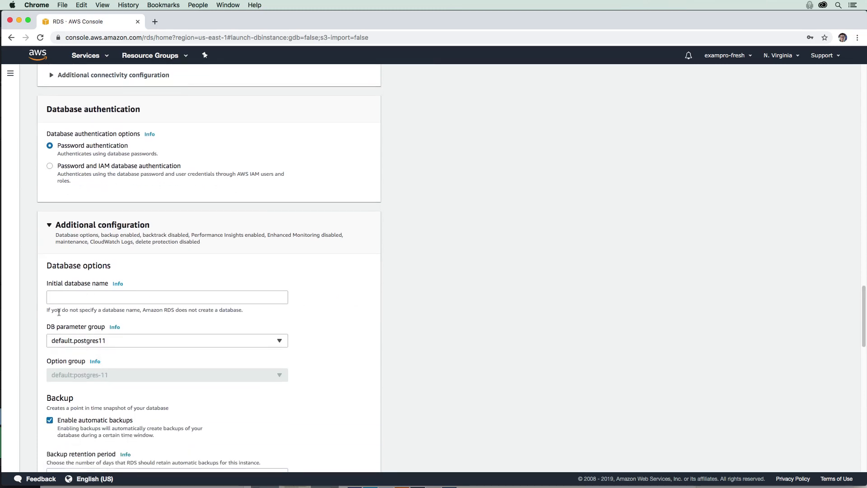
left_click_drag(57, 311, 235, 310)
left_click(213, 293)
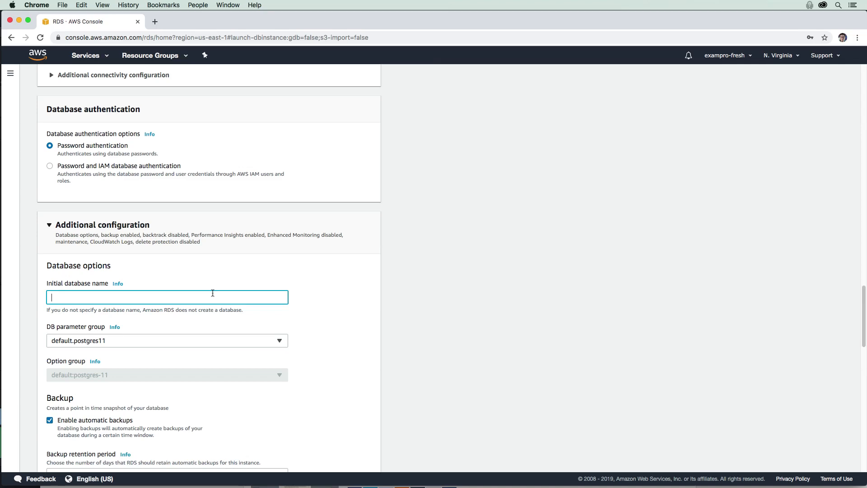
type("exa,[r")
key("BackSpace")
key("BackSpace")
type("mpro-g")
key("BackSpace")
type("fresh")
scroll(206, 300, "down", 3)
scroll(206, 301, "down", 1)
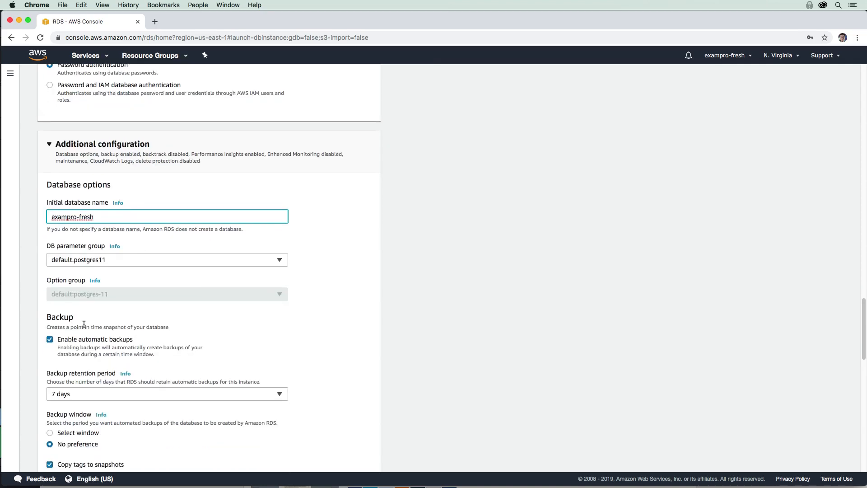
left_click(54, 343)
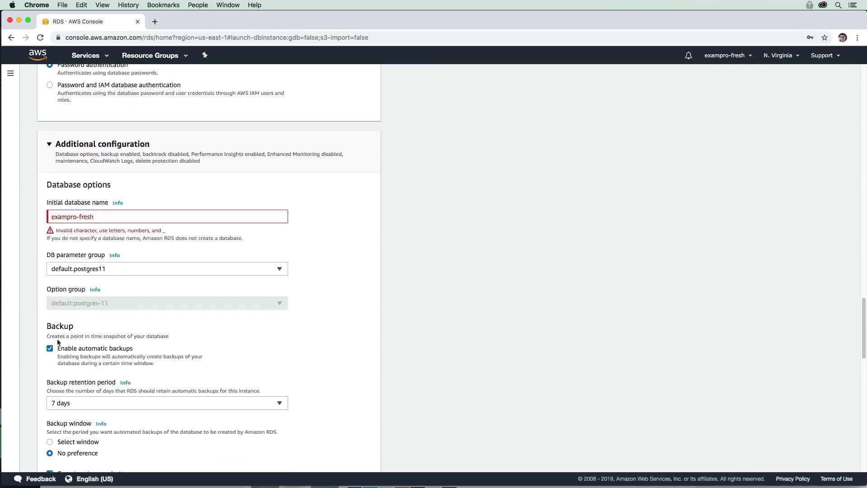
- Correct the initial database name to exampro_fresh
left_click(94, 218)
key("BackSpace")
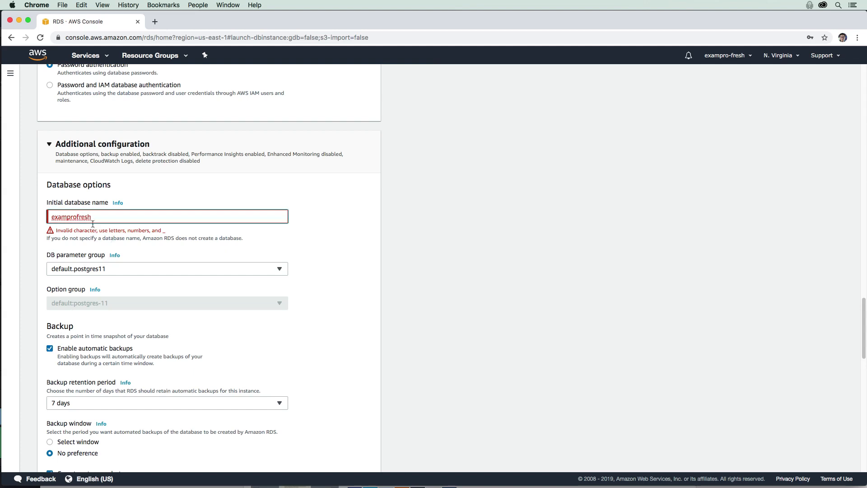
type("_")
left_click(150, 251)
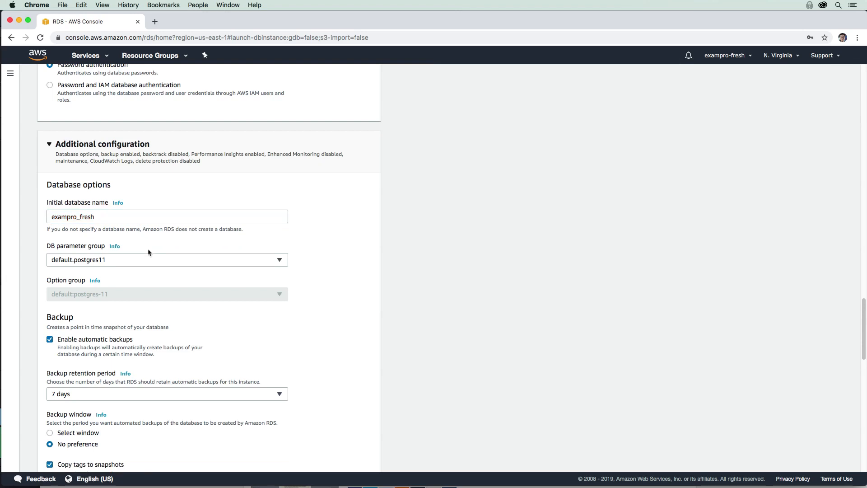
- Set the backup retention period to 0 days and disable Performance Insights
scroll(113, 276, "down", 2)
scroll(112, 278, "down", 1)
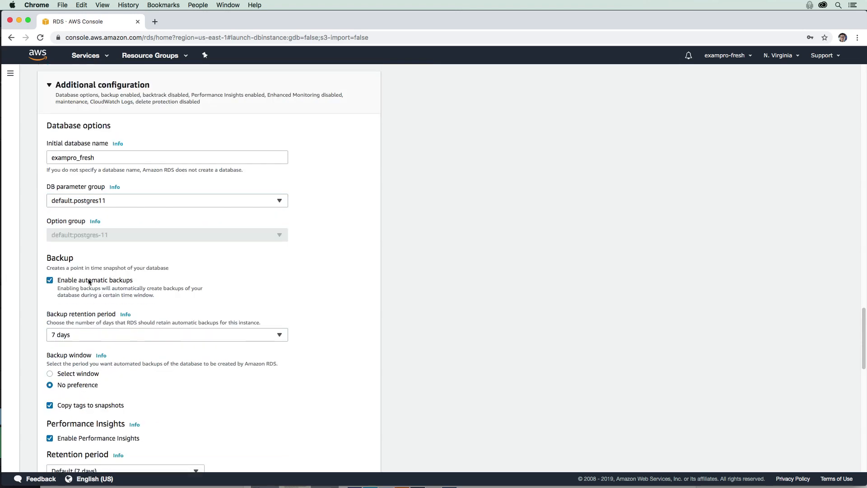
left_click(135, 322)
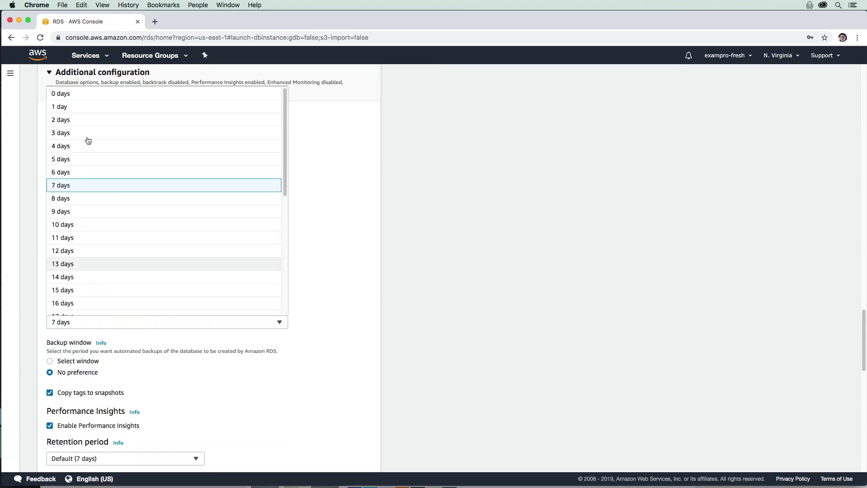
left_click(83, 95)
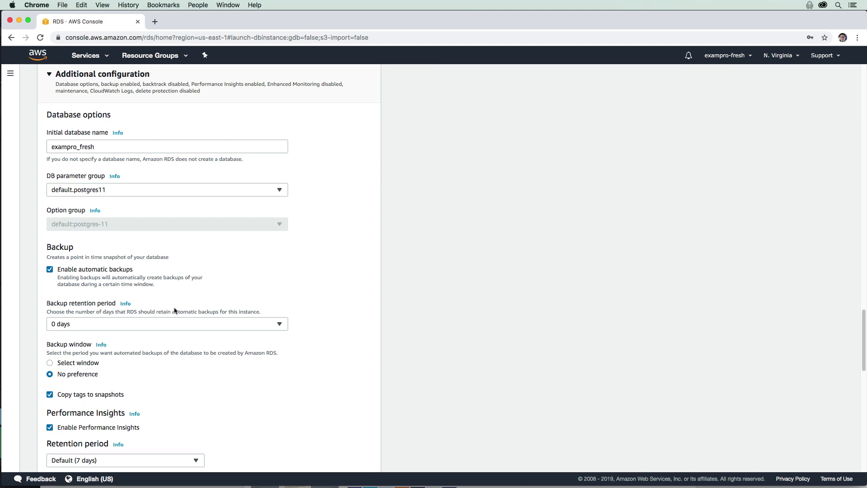
scroll(175, 310, "down", 3)
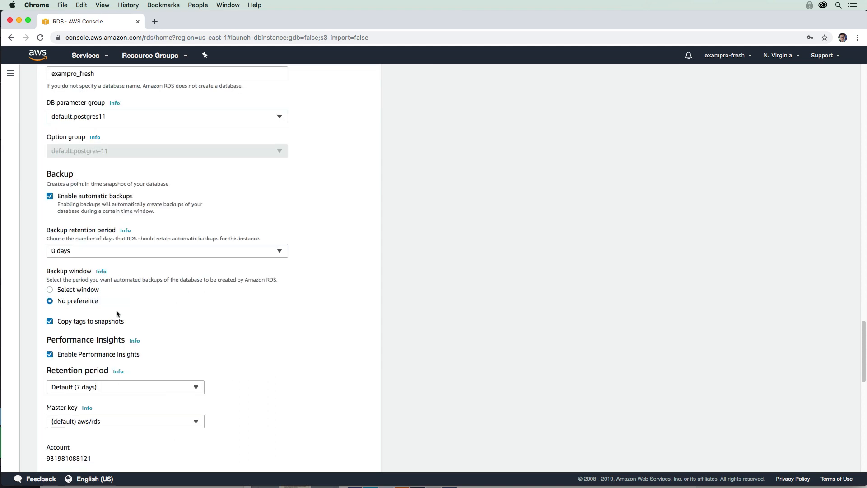
left_click(50, 354)
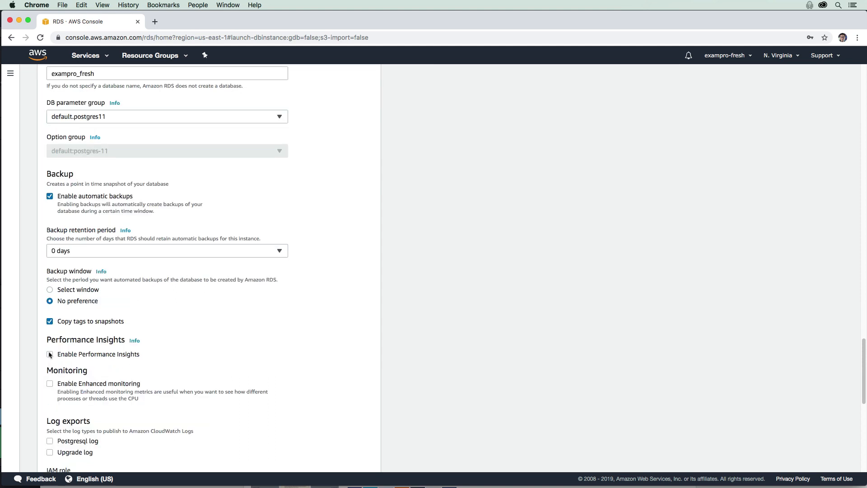
- Create the database with the configured settings and dismiss the browser's offer to save the password
scroll(51, 350, "down", 2)
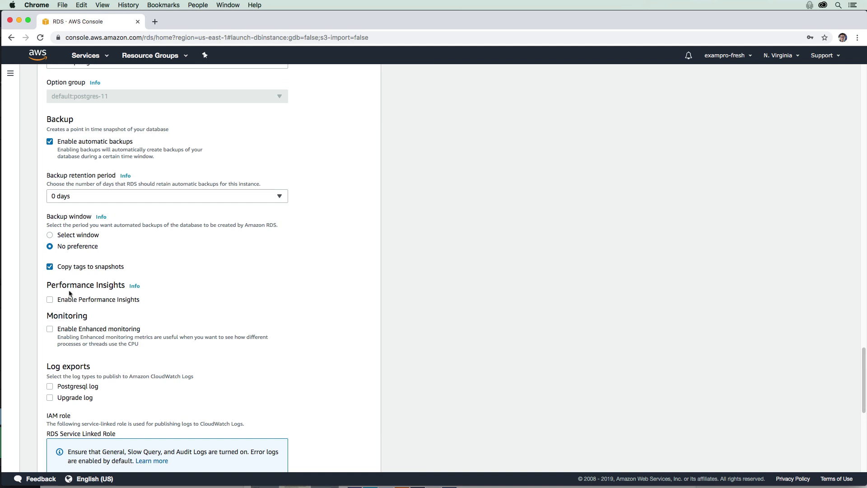
scroll(68, 298, "down", 10)
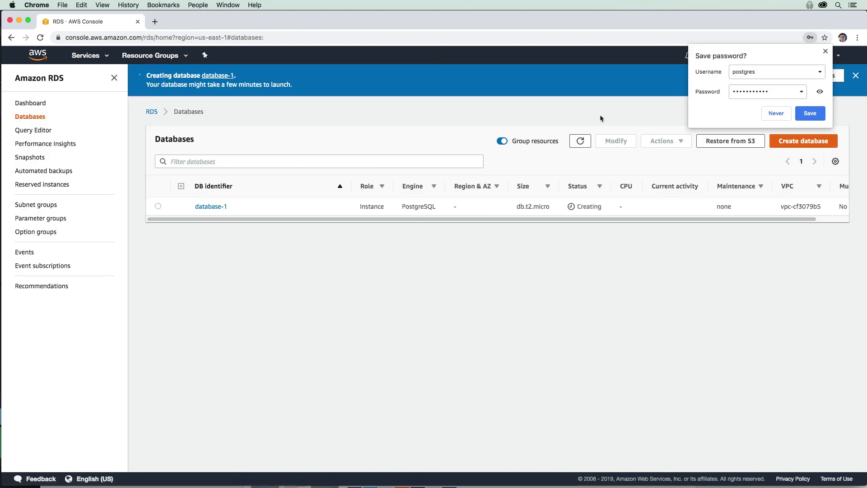
left_click(826, 52)
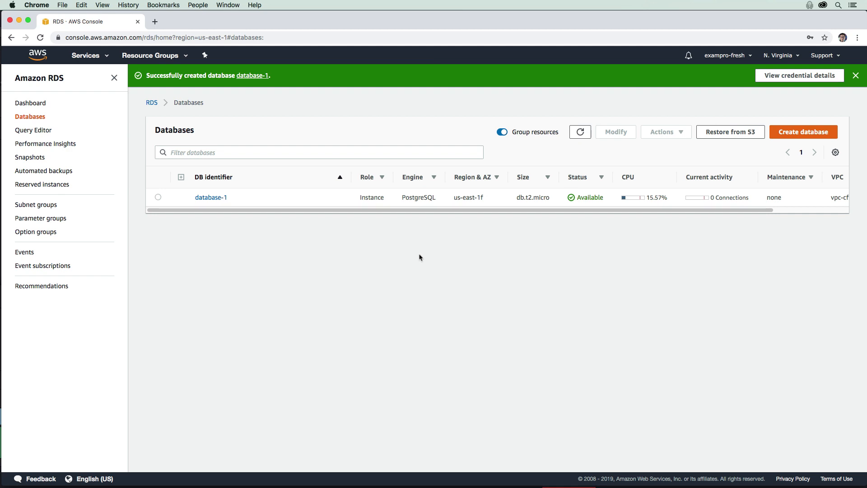
- Open the details of database-1 and examine its CPU, connections, endpoint, port, security group rules, replication and IAM roles
left_click(202, 199)
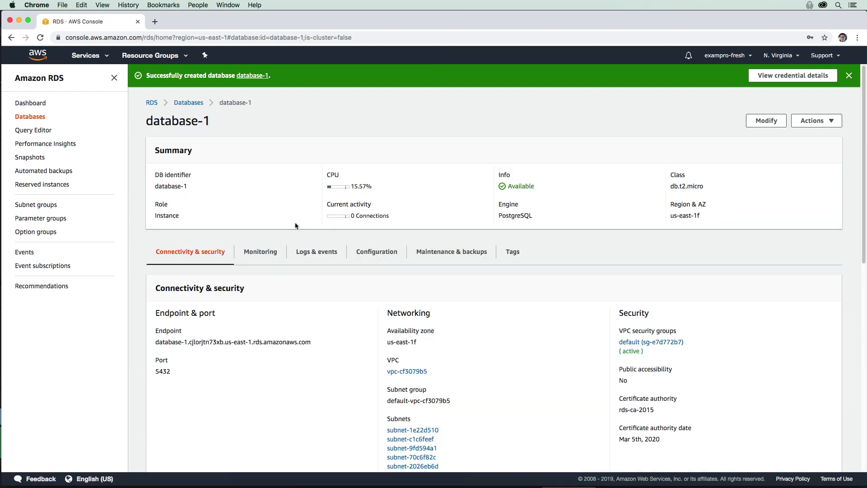
double_click(334, 176)
left_click_drag(351, 215, 383, 216)
scroll(313, 268, "down", 3)
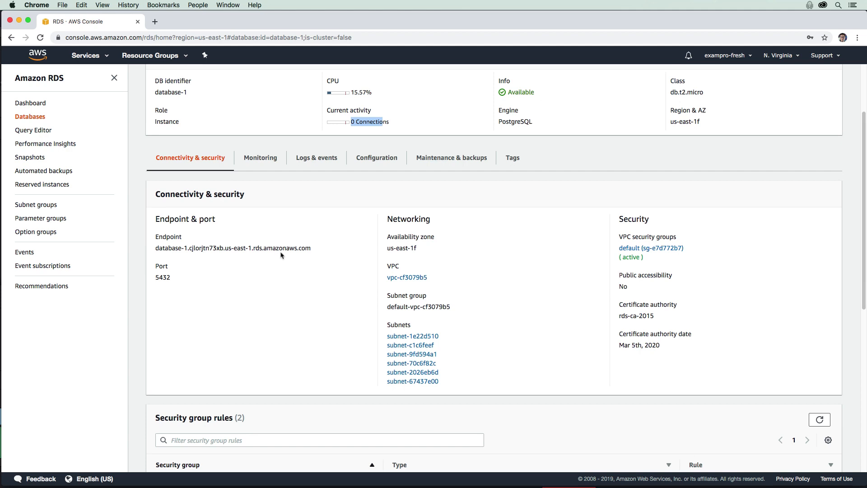
left_click_drag(311, 248, 159, 277)
scroll(183, 306, "down", 4)
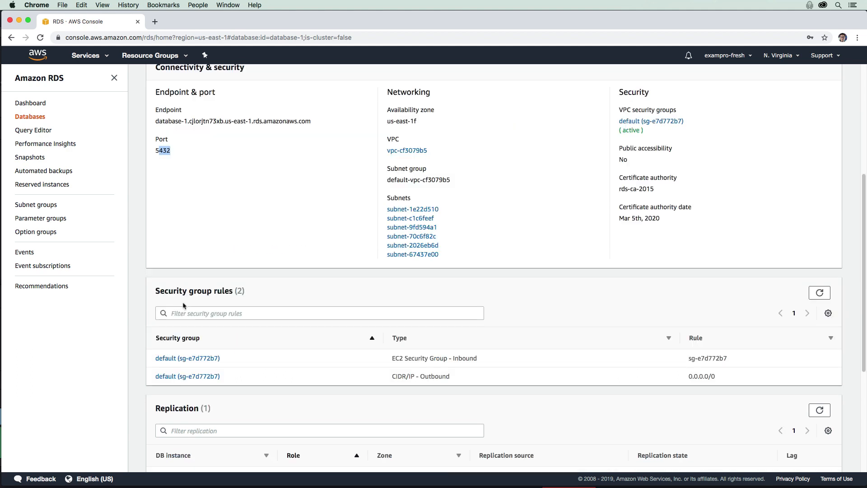
scroll(183, 305, "down", 4)
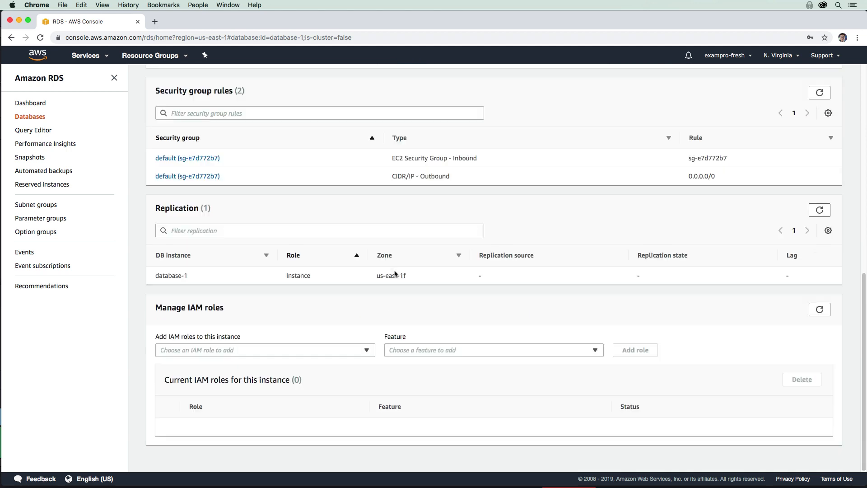
scroll(395, 272, "up", 10)
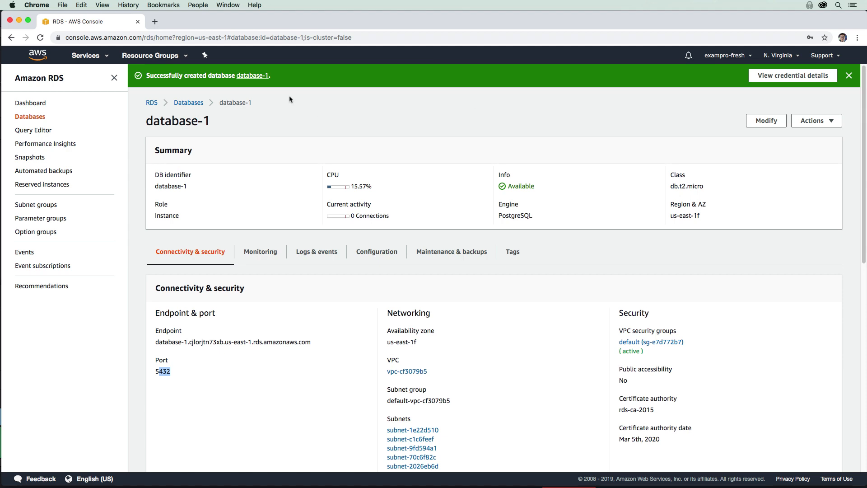
- Return to the database list and delete database-1, keeping the final snapshot option and confirming with "delete me"
left_click(189, 102)
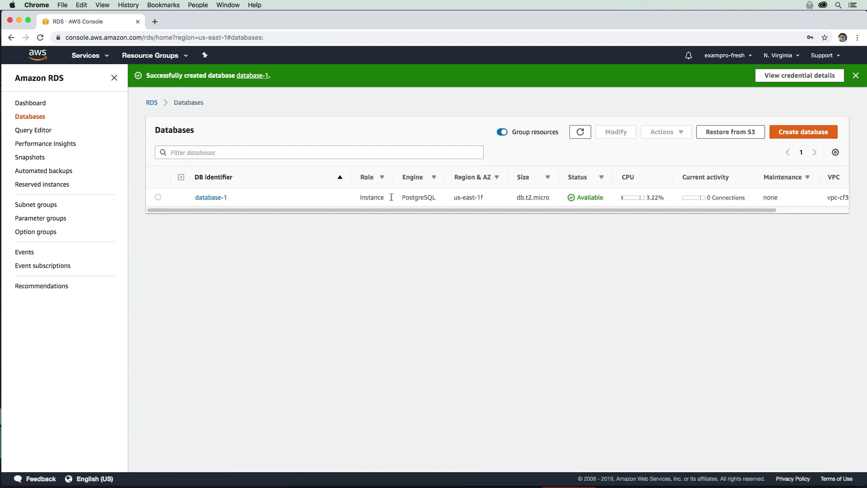
left_click(158, 197)
left_click(660, 134)
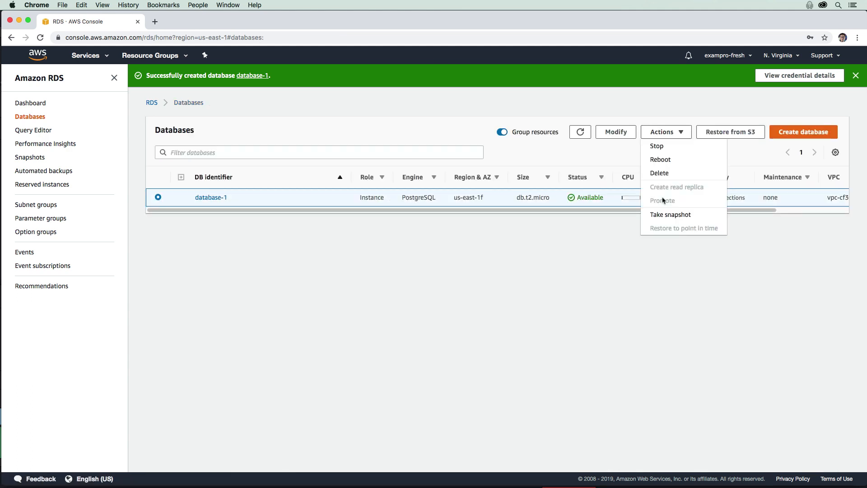
left_click(660, 173)
left_click(371, 219)
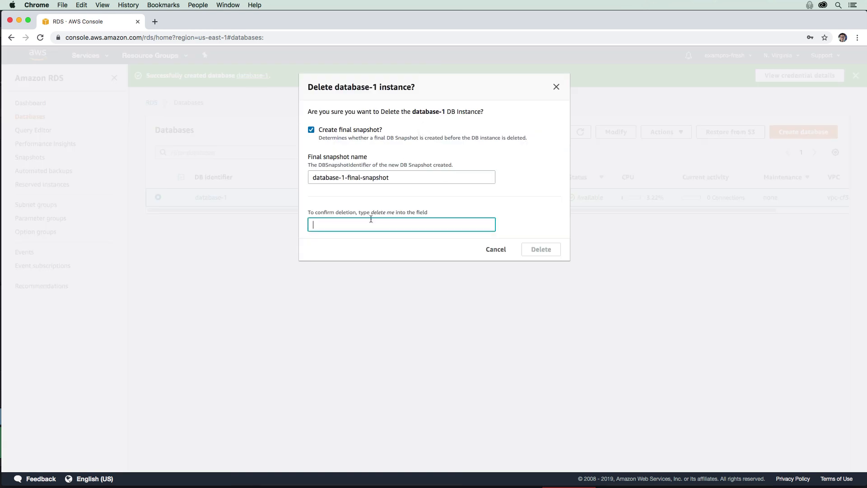
type("delete me")
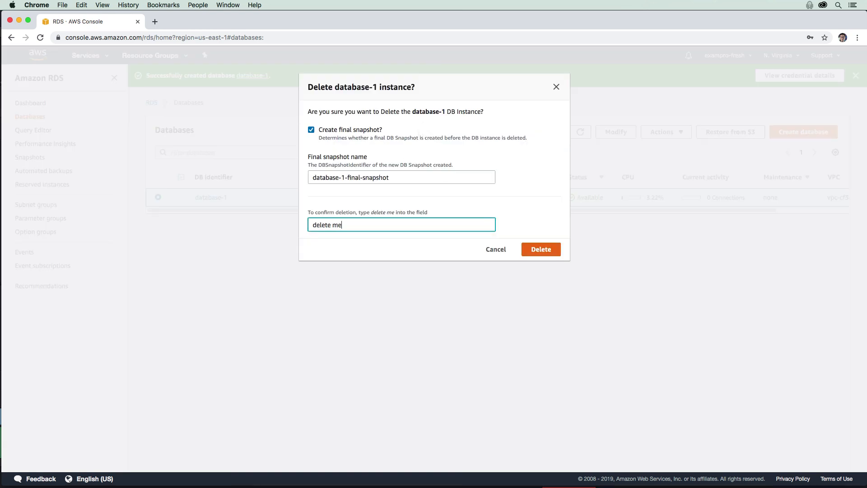
left_click(556, 249)
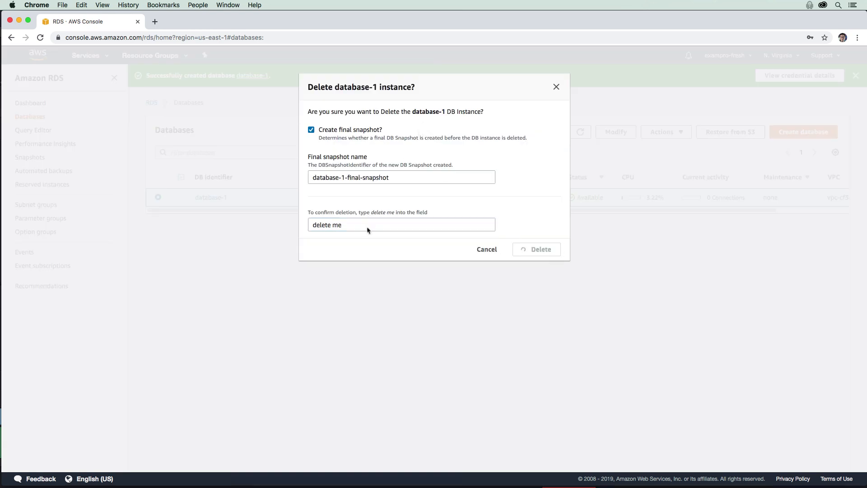